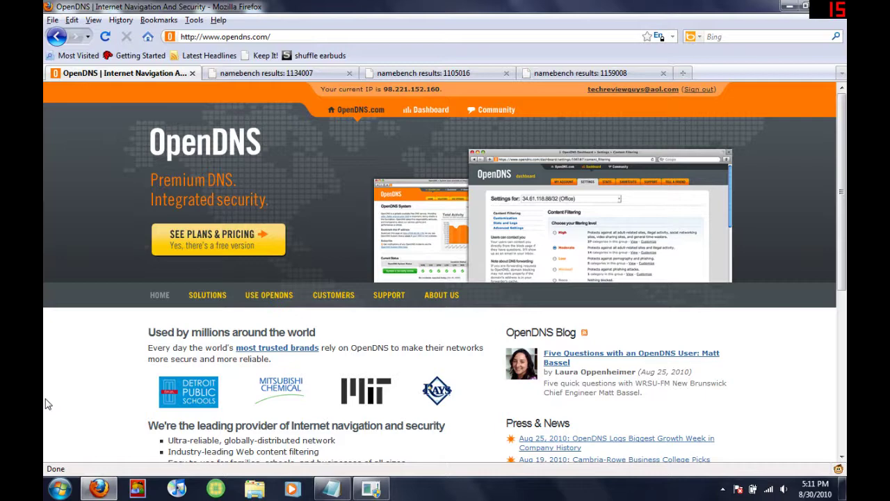
# Examine the speed comparison and tested DNS servers in namebench report 1134007, glancing at report 1105016 for comparison
pyautogui.click(247, 76)
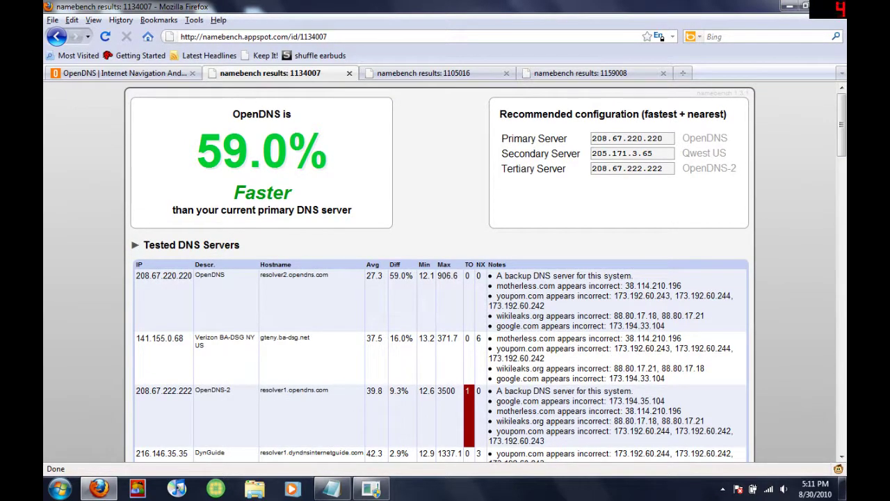
pyautogui.moveTo(327, 150); pyautogui.dragTo(196, 151)
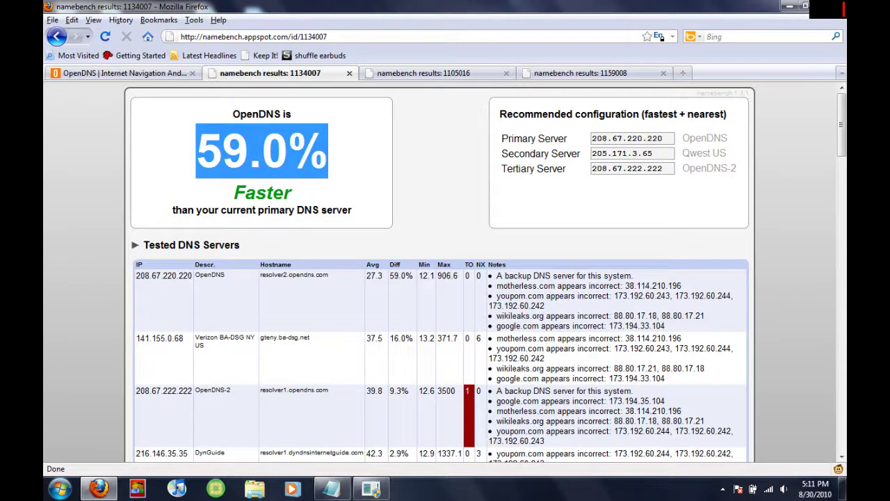
pyautogui.click(152, 167)
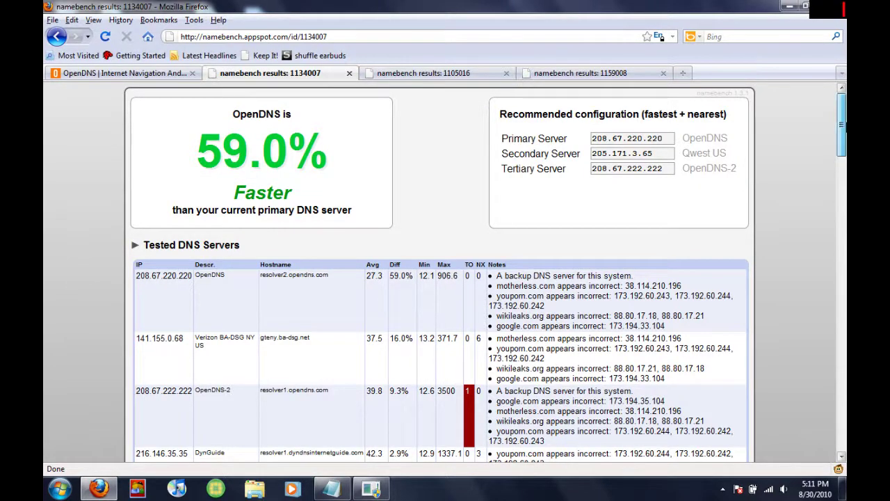
pyautogui.moveTo(842, 126); pyautogui.dragTo(842, 97)
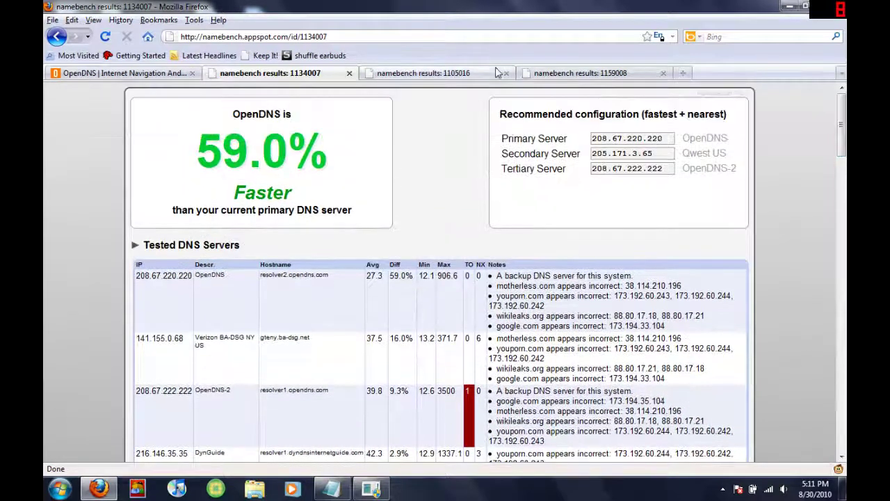
pyautogui.click(424, 73)
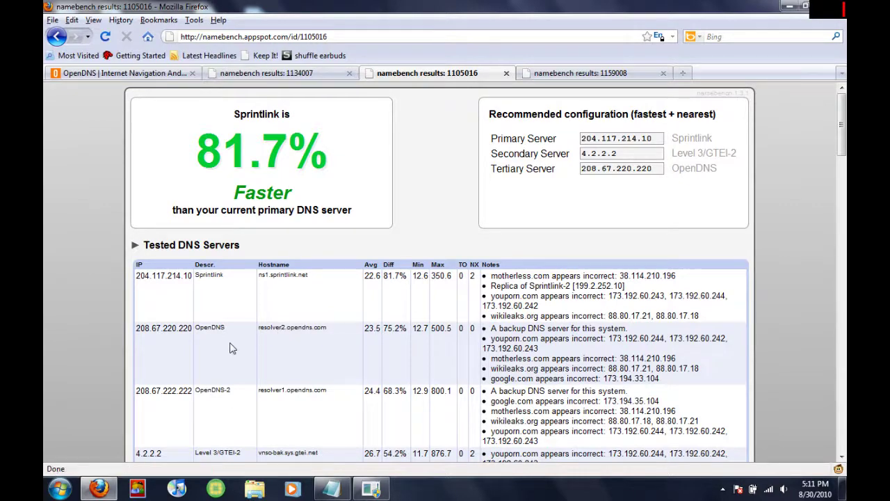
pyautogui.click(267, 73)
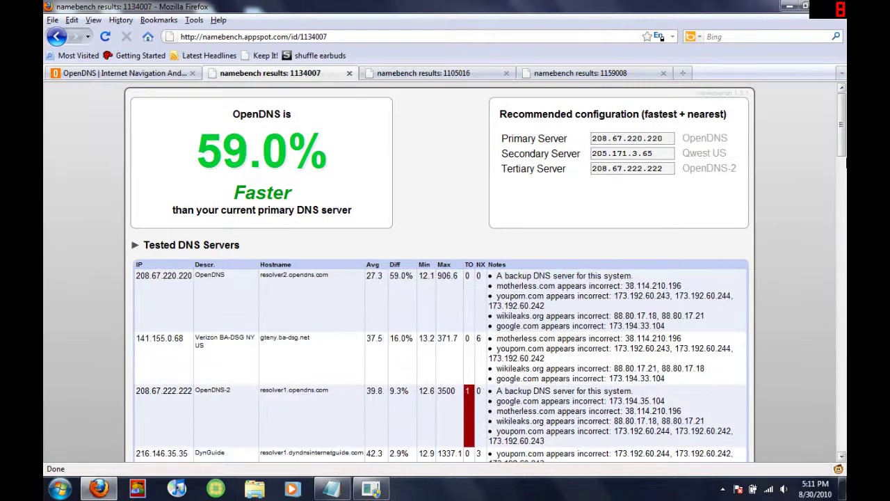
pyautogui.scroll(-10, 445, 271)
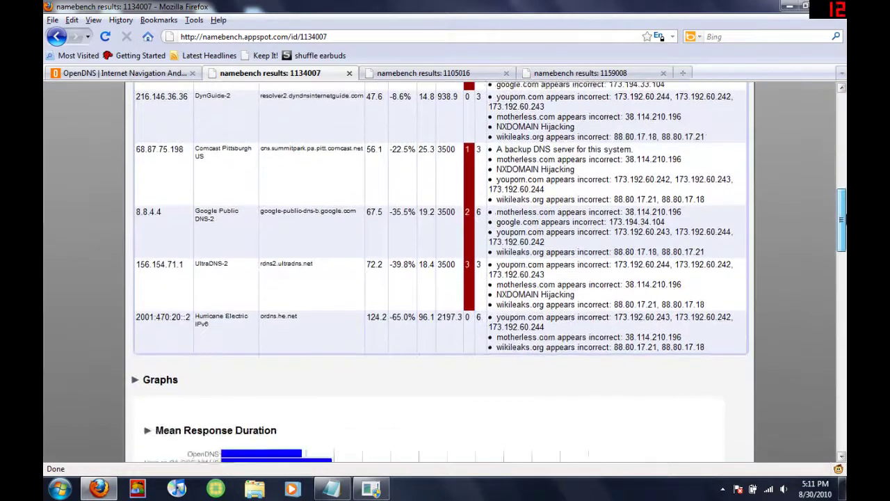
pyautogui.moveTo(842, 217); pyautogui.dragTo(828, 112)
# Examine the recommended configuration in namebench report 1105016 and highlight the OpenDNS row in its tested servers table
pyautogui.click(427, 73)
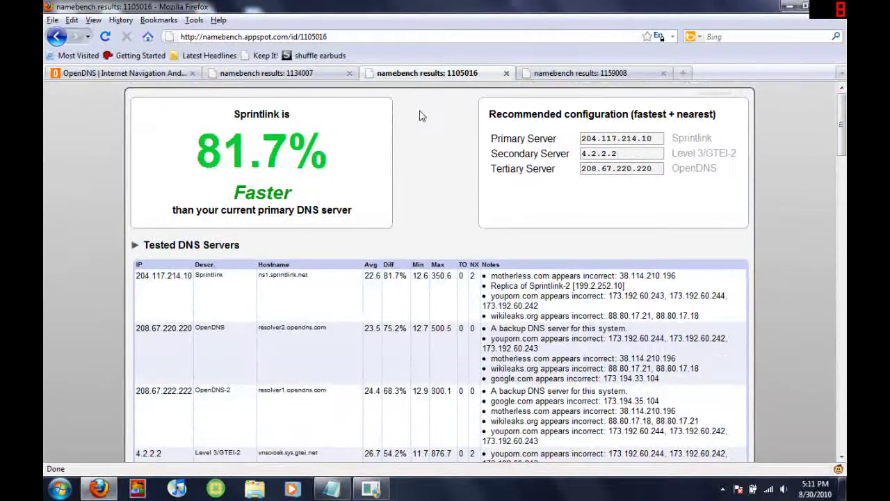
pyautogui.moveTo(522, 138)
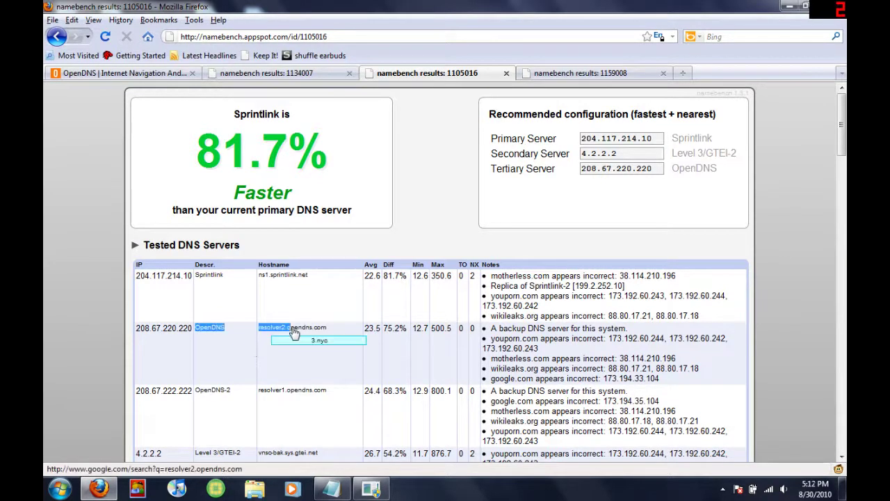
pyautogui.moveTo(402, 275); pyautogui.dragTo(426, 326)
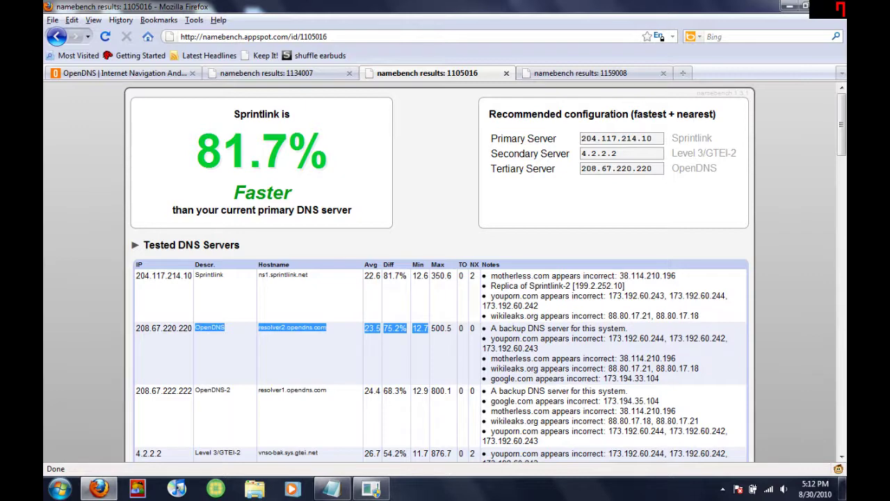
# Examine namebench report 1159008, highlighting its headline speed percentage for OpenDNS and viewing the tested servers
pyautogui.click(581, 73)
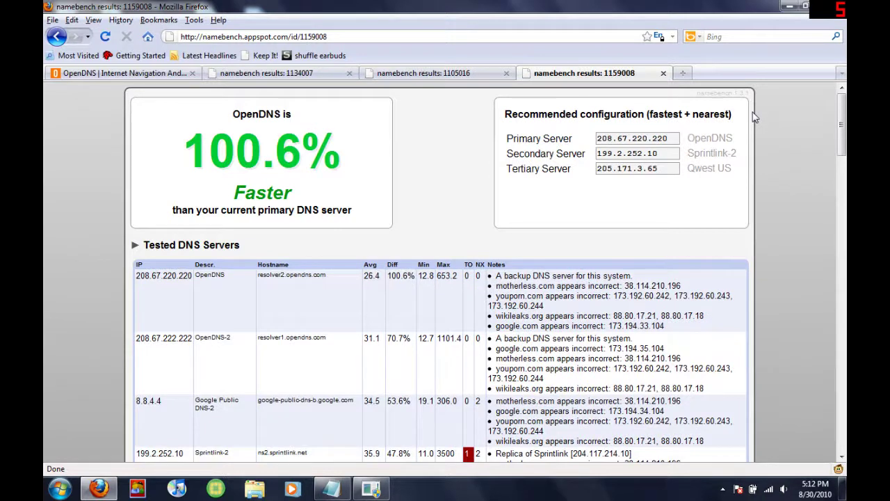
pyautogui.moveTo(344, 151); pyautogui.dragTo(173, 152)
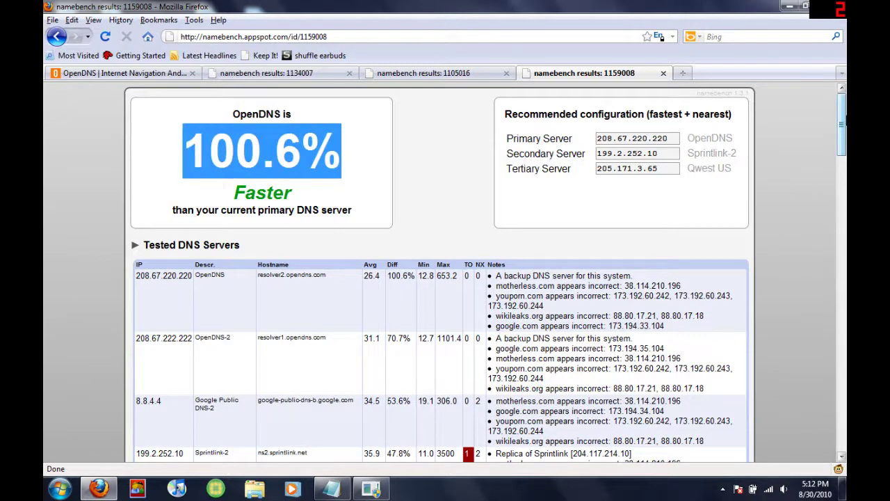
pyautogui.moveTo(842, 122); pyautogui.dragTo(841, 170)
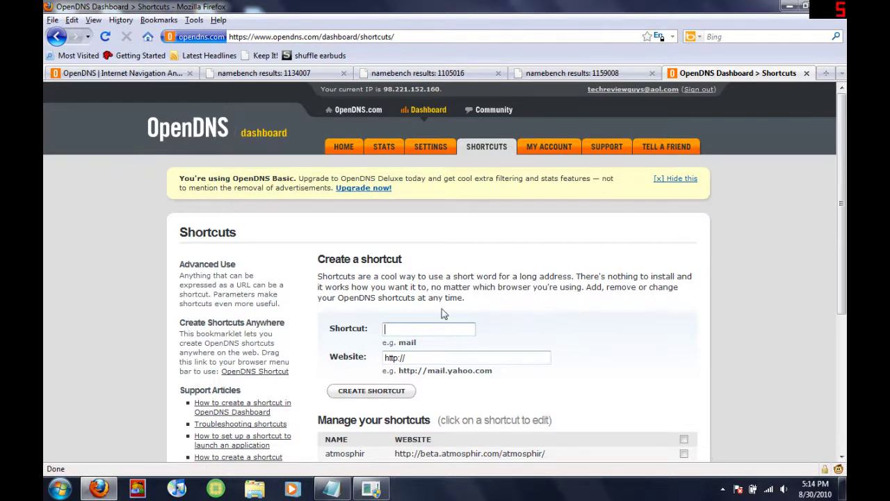
pyautogui.write('yahoo')
pyautogui.press('Tab')
pyautogui.write('yah')
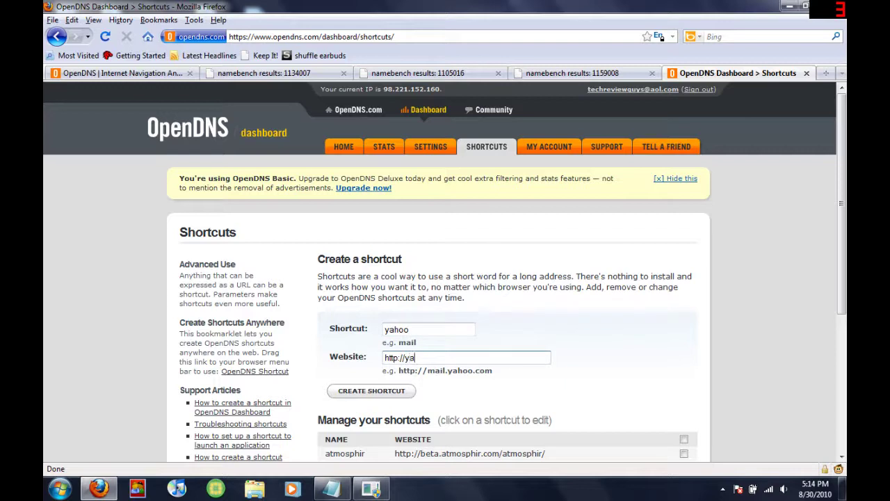
pyautogui.write('oo.com')
pyautogui.click(398, 391)
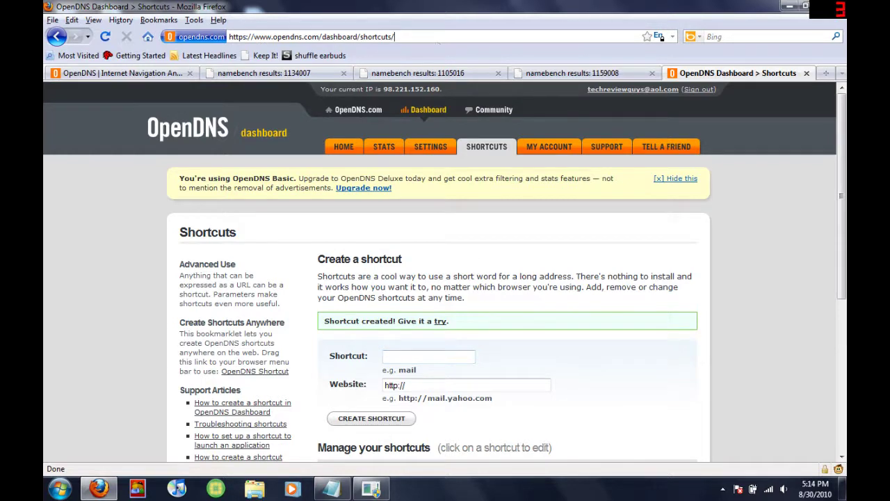
# Try out the new shortcut by browsing to yahoo as the address
pyautogui.click(438, 36)
pyautogui.write('yahoo')
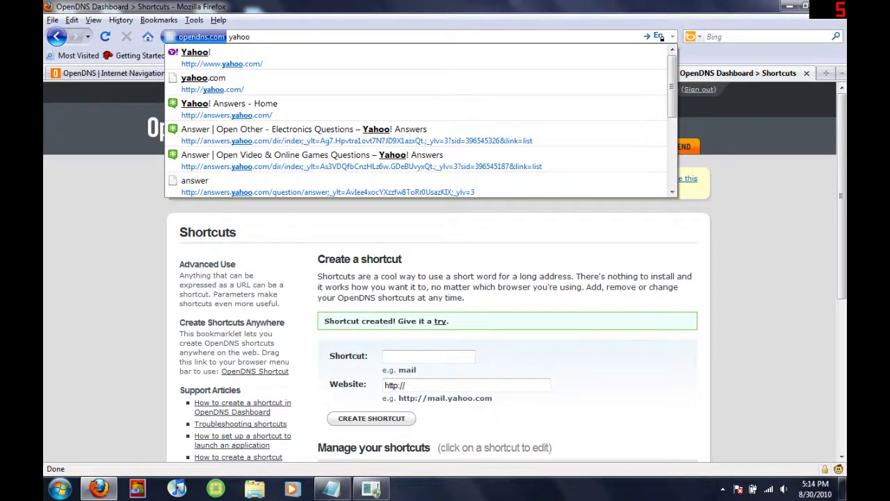
pyautogui.press('Return')
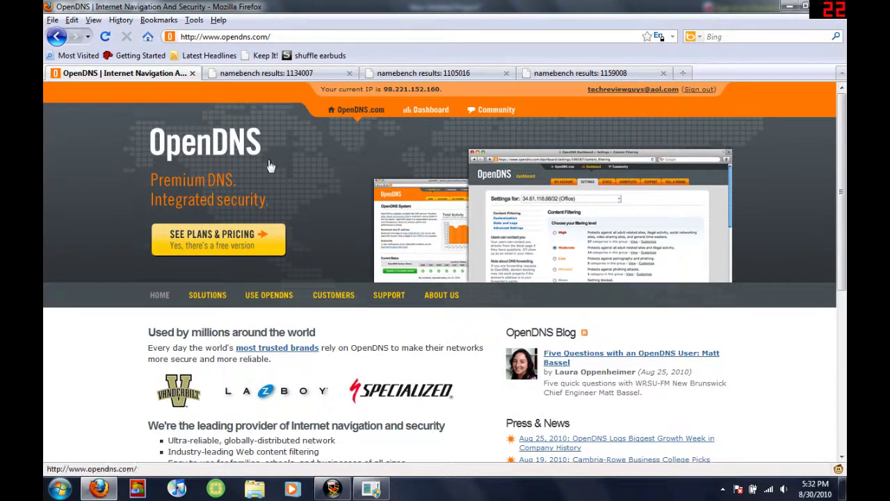
# Choose the free OpenDNS Basic plan from the plans and pricing page and open the computer DNS setup instructions for Windows 7
pyautogui.click(216, 237)
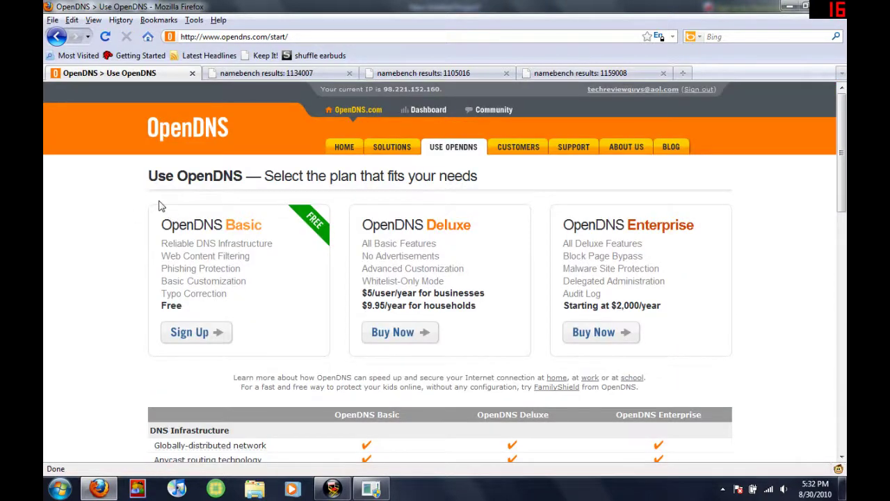
pyautogui.click(203, 335)
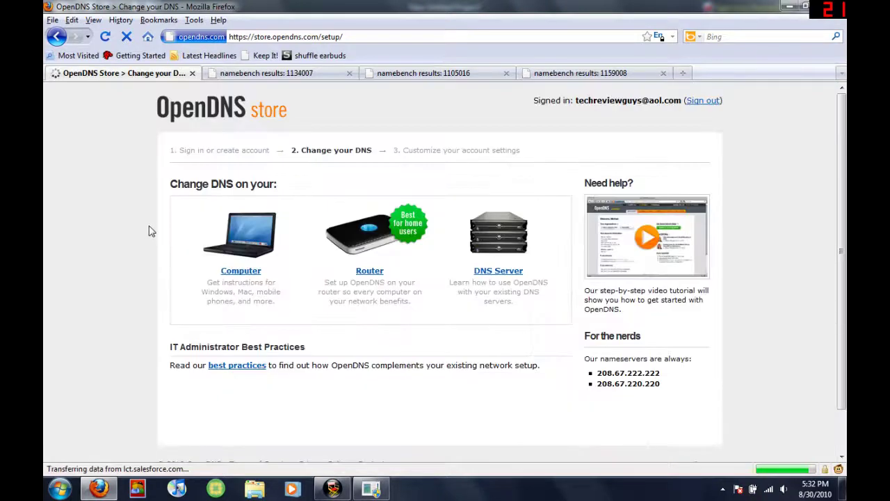
pyautogui.click(243, 273)
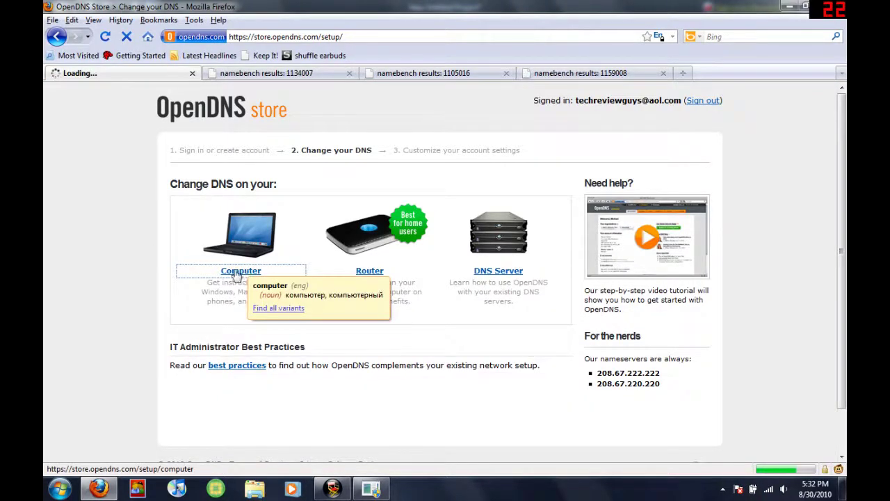
pyautogui.hotkey('alt', 'Left')
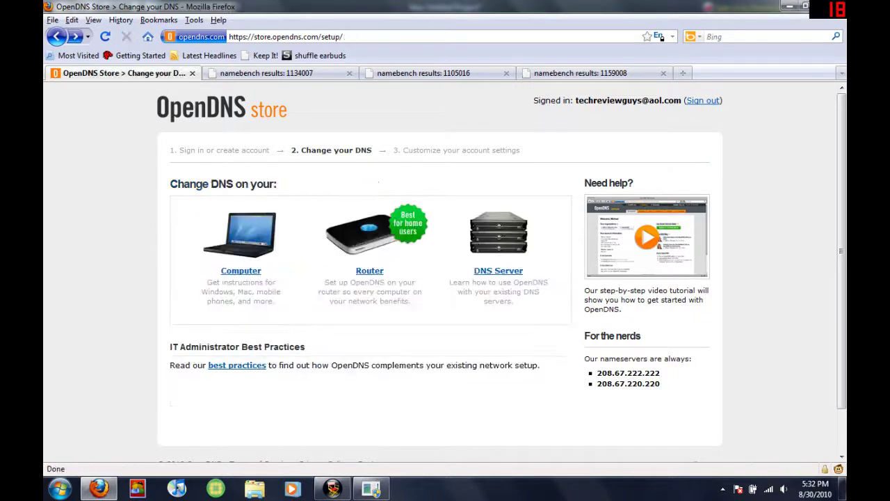
pyautogui.click(246, 273)
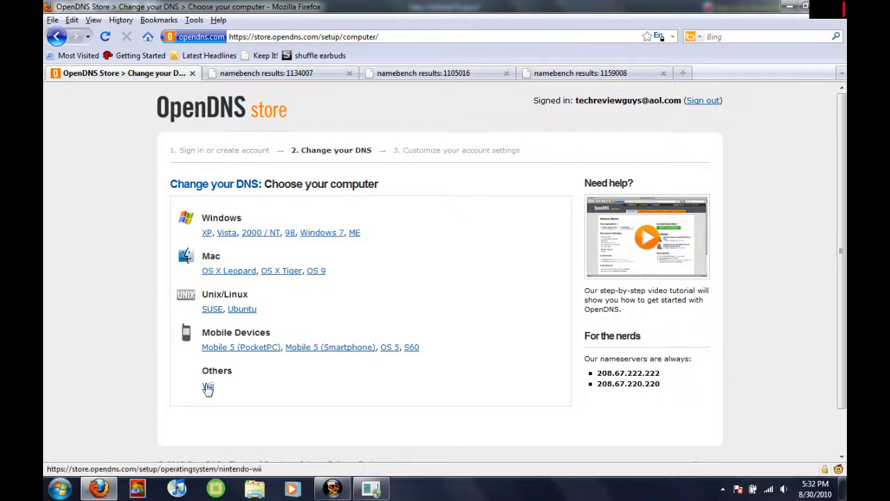
pyautogui.click(316, 236)
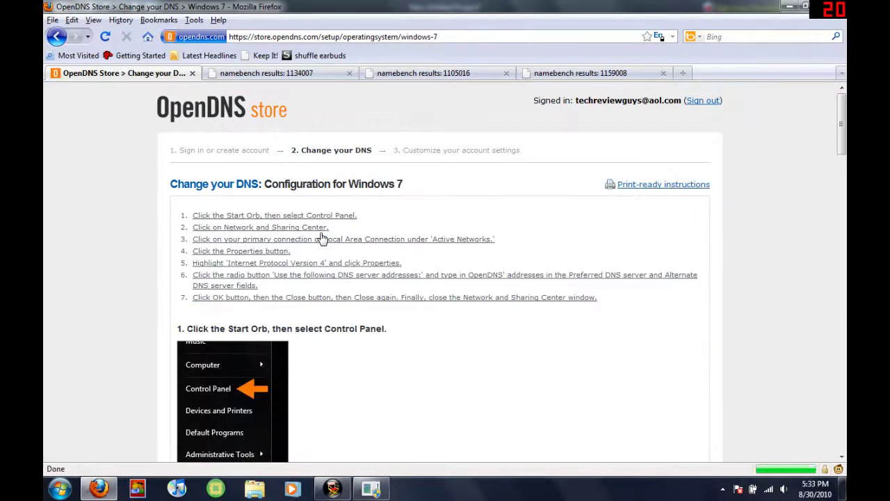
# Read through the Windows 7 DNS configuration instructions down to the DNS server addresses and the final step
pyautogui.scroll(-1, 470, 218)
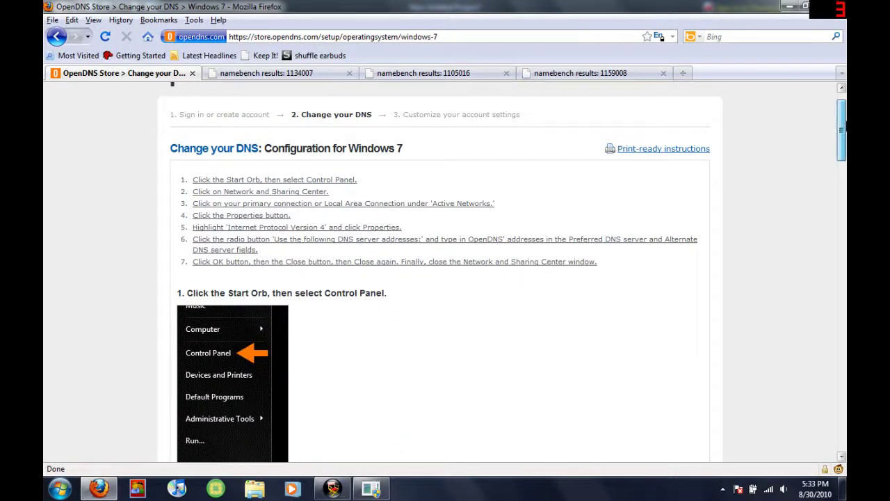
pyautogui.moveTo(841, 130); pyautogui.dragTo(841, 419)
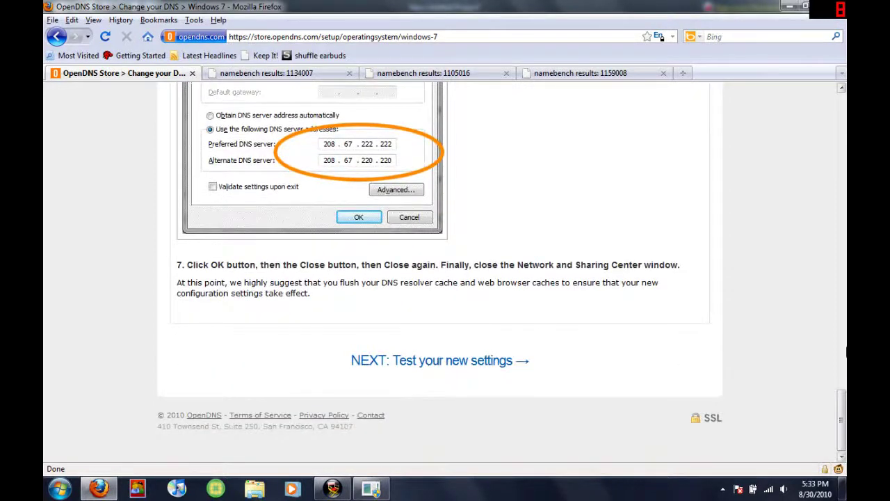
pyautogui.moveTo(841, 419)
pyautogui.mouseDown()
pyautogui.moveTo(842, 104)
pyautogui.moveTo(841, 415)
pyautogui.mouseUp()
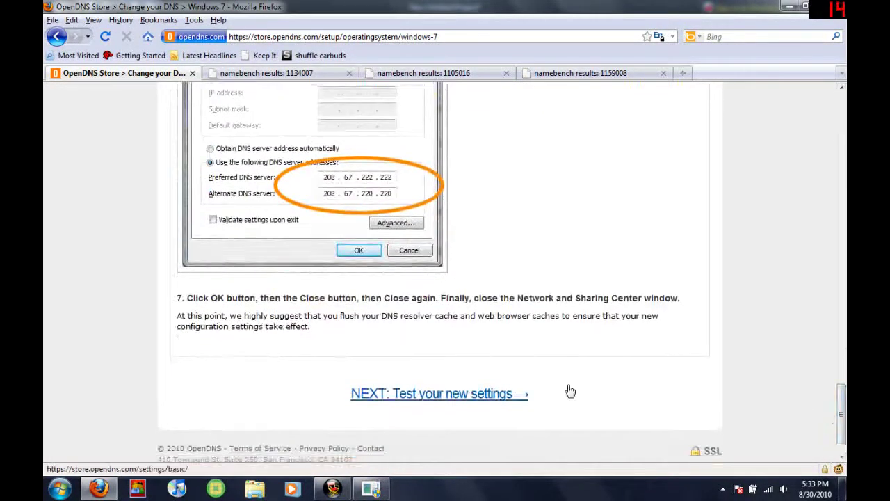
# Test the new DNS settings from the end of the instructions and read the outcome page, highlighting its heading
pyautogui.click(490, 397)
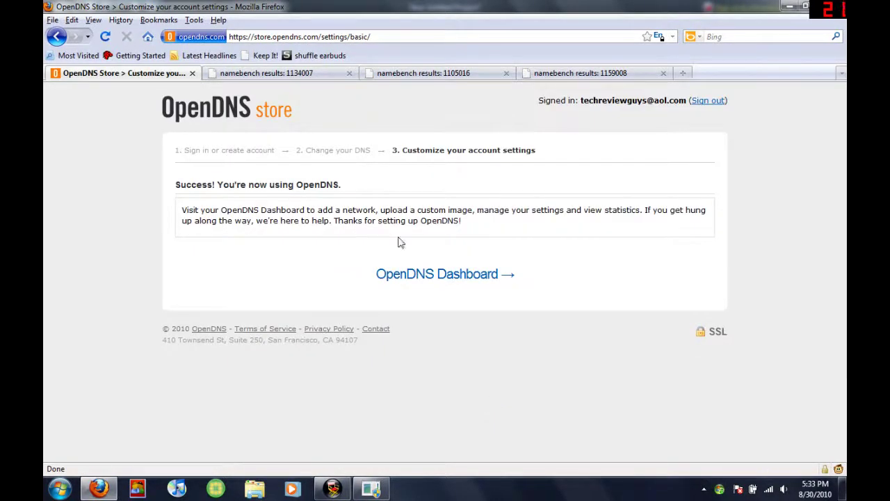
pyautogui.moveTo(361, 187); pyautogui.dragTo(164, 189)
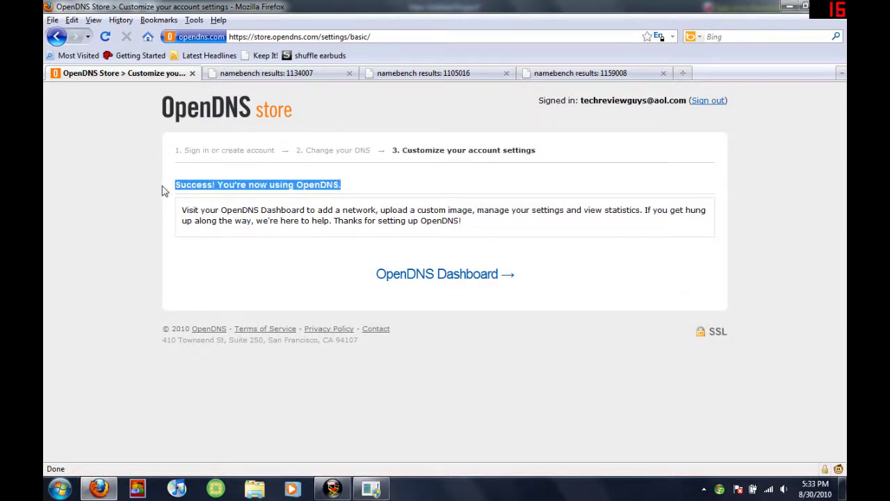
pyautogui.click(206, 220)
pyautogui.moveTo(205, 220)
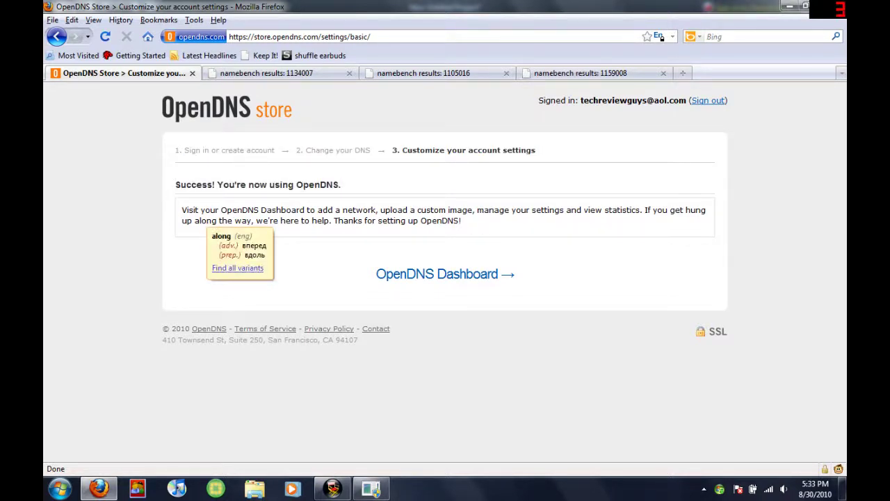
pyautogui.moveTo(371, 227)
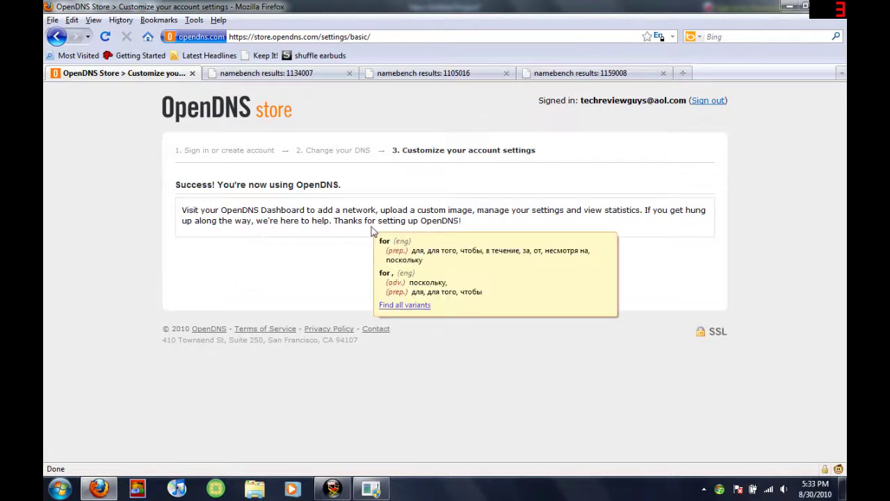